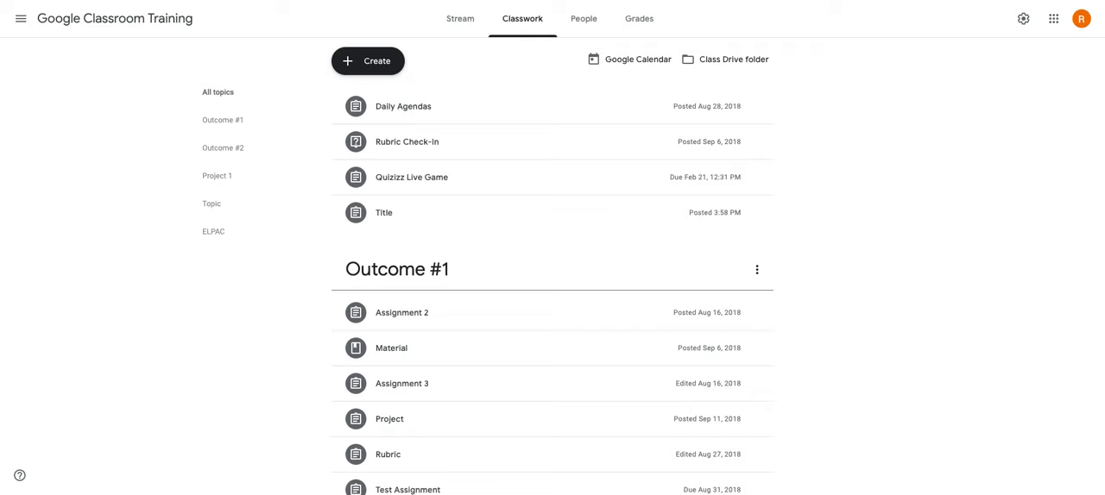
Create a new assignment for the class and title it "Name".
{"action": "left_click", "coordinate": [396, 73]}
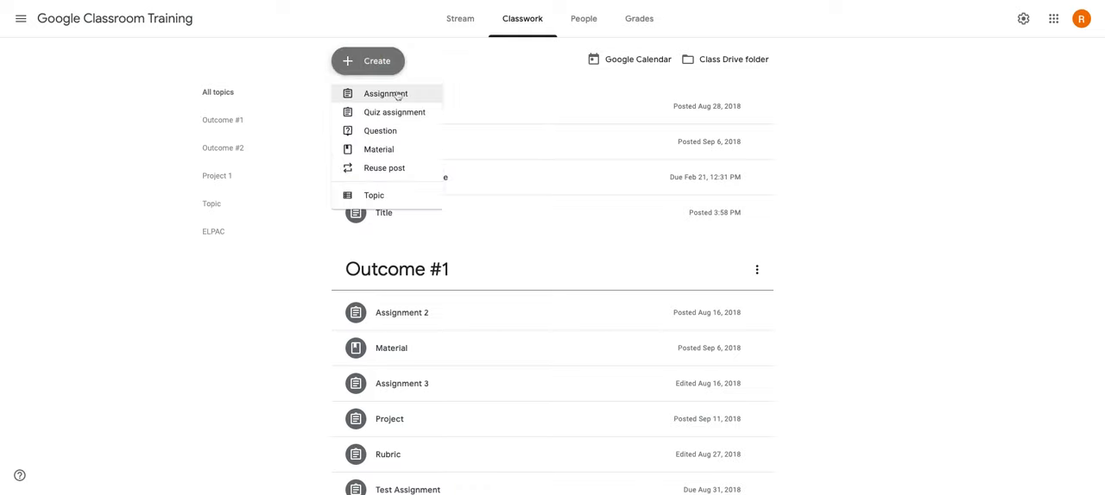
{"action": "left_click", "coordinate": [397, 95]}
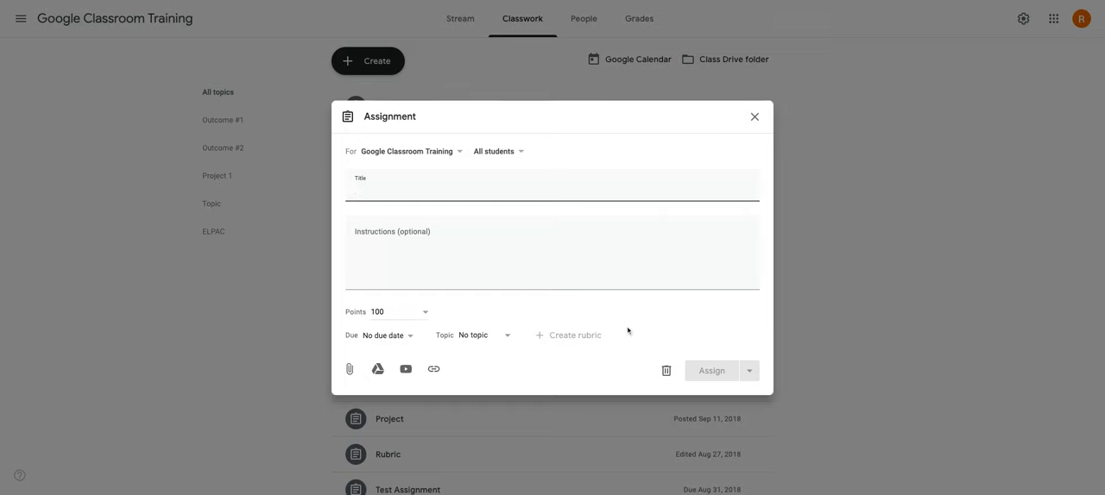
{"action": "left_click", "coordinate": [573, 337]}
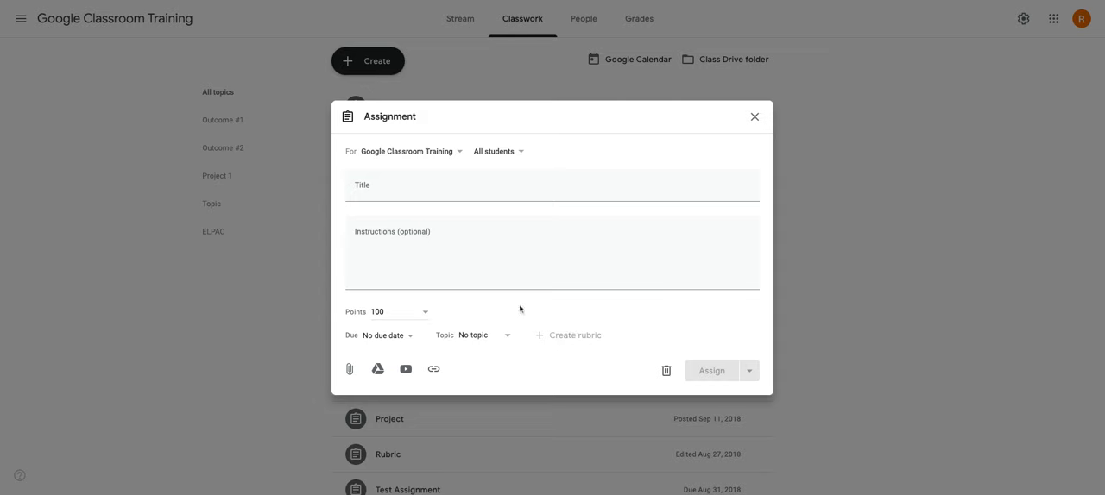
{"action": "left_click", "coordinate": [380, 190]}
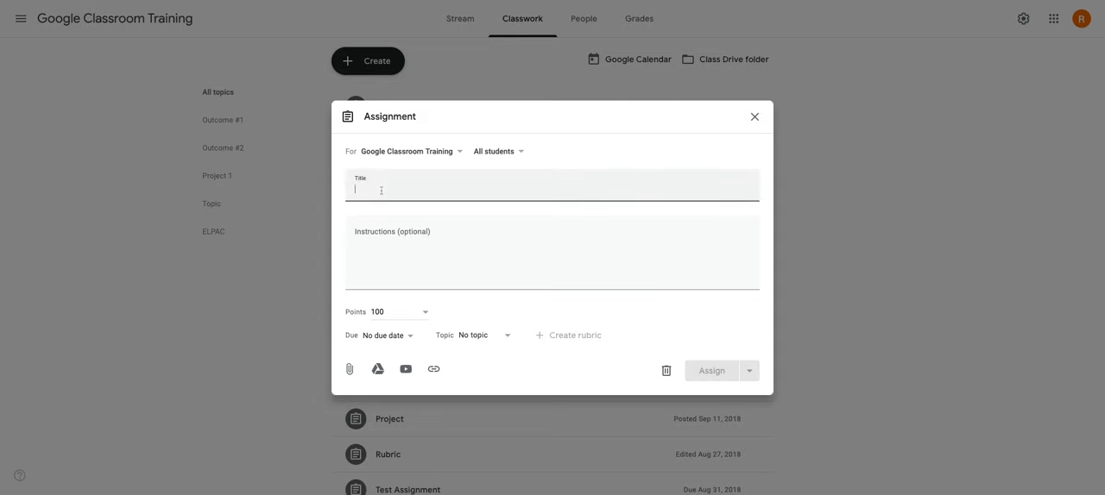
{"action": "type", "text": "Name"}
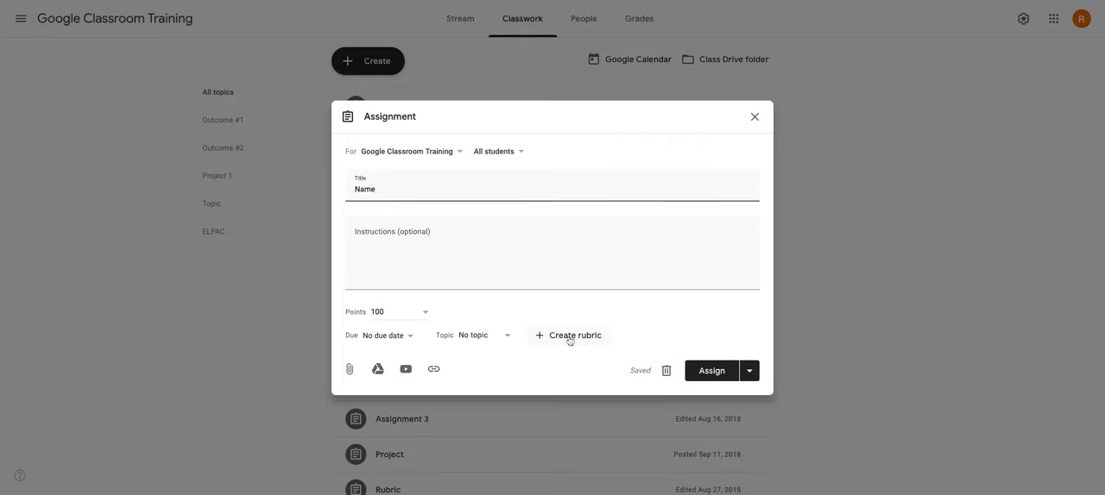
Set the assignment's points to Ungraded.
{"action": "left_click", "coordinate": [424, 314]}
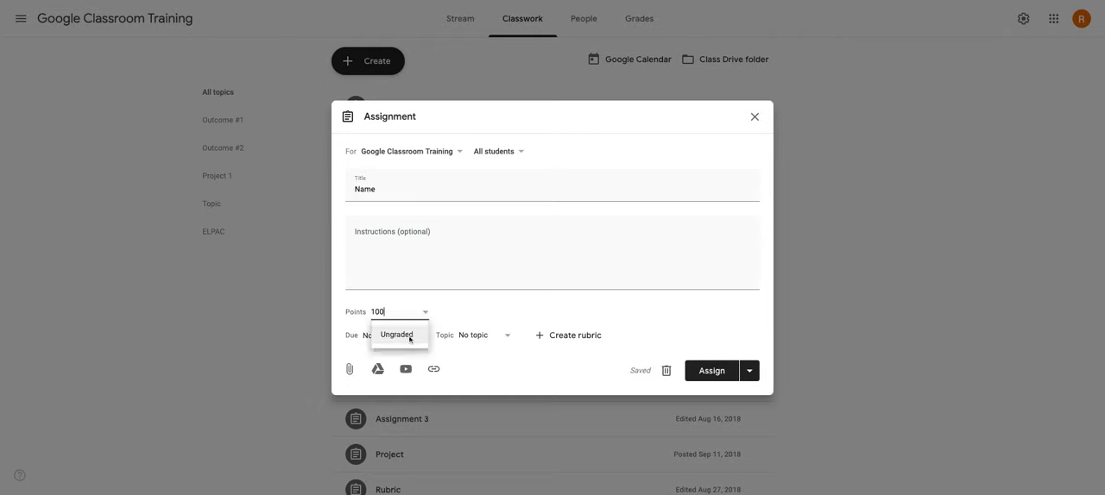
{"action": "left_click", "coordinate": [410, 336]}
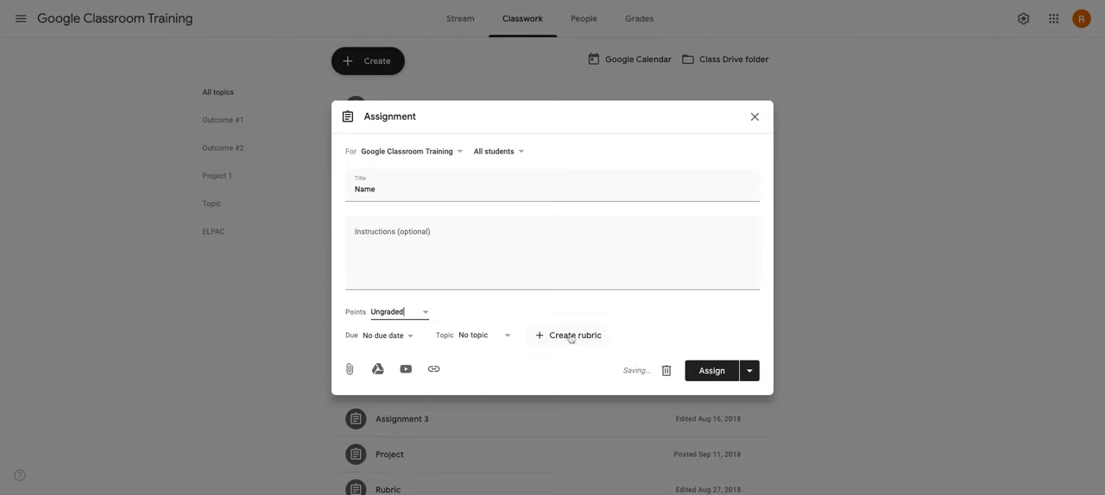
{"action": "left_click", "coordinate": [398, 314]}
Create a rubric for the assignment with a criterion titled "Outcome" whose first level is worth 4 points.
{"action": "left_click", "coordinate": [556, 342]}
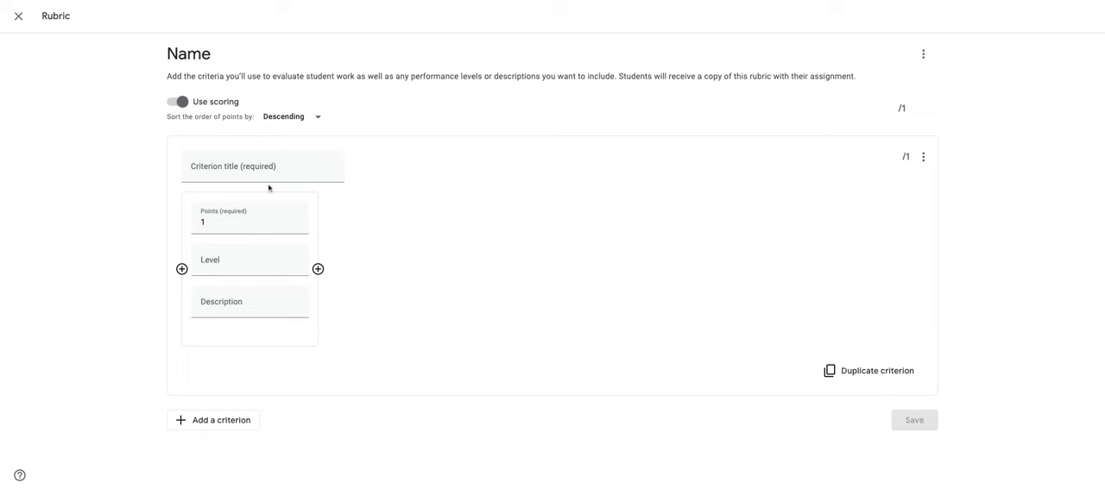
{"action": "left_click", "coordinate": [218, 166]}
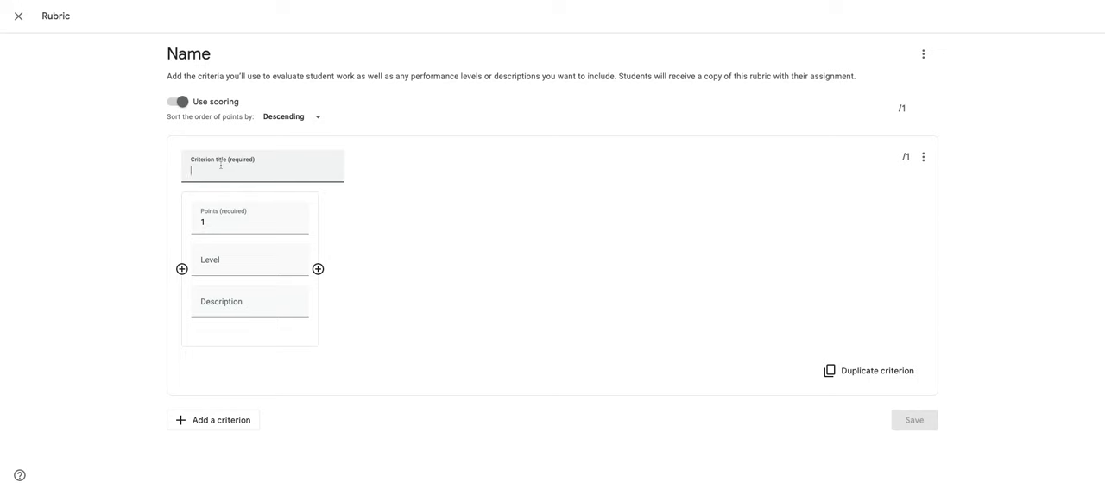
{"action": "type", "text": "Outcome"}
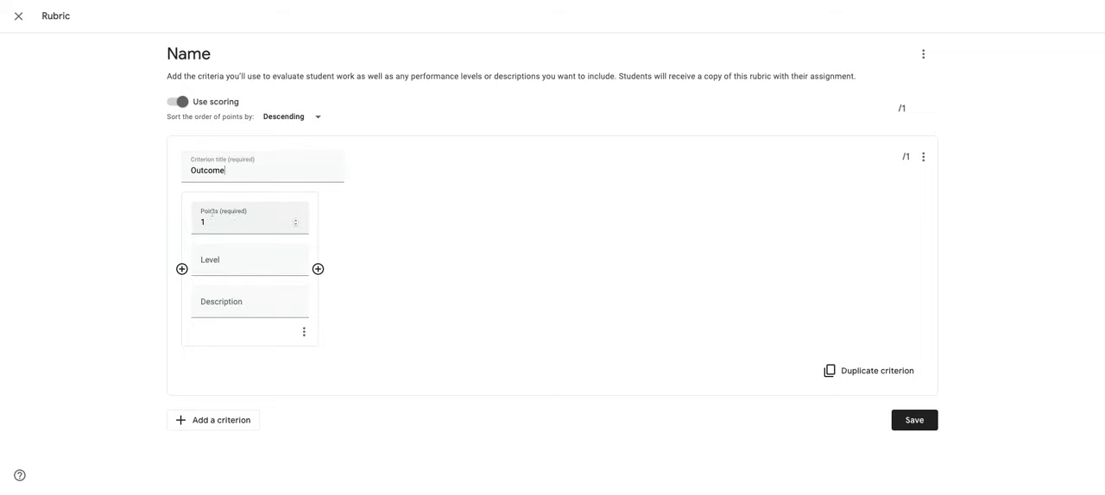
{"action": "double_click", "coordinate": [209, 222]}
{"action": "type", "text": "4"}
{"action": "left_click", "coordinate": [237, 302]}
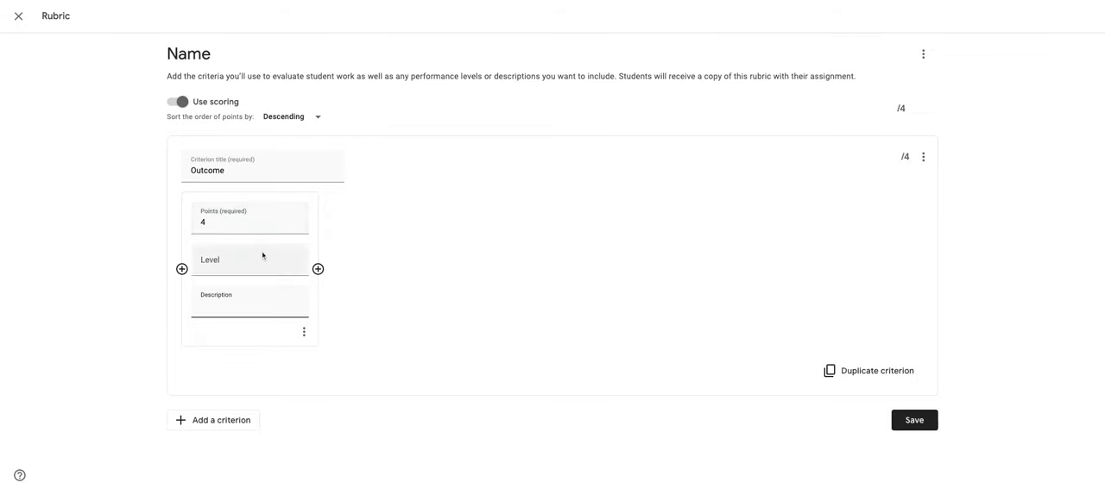
Add three more levels to the Outcome criterion, after the 4-point level, worth 3, 2 and 1 points.
{"action": "left_click", "coordinate": [317, 269]}
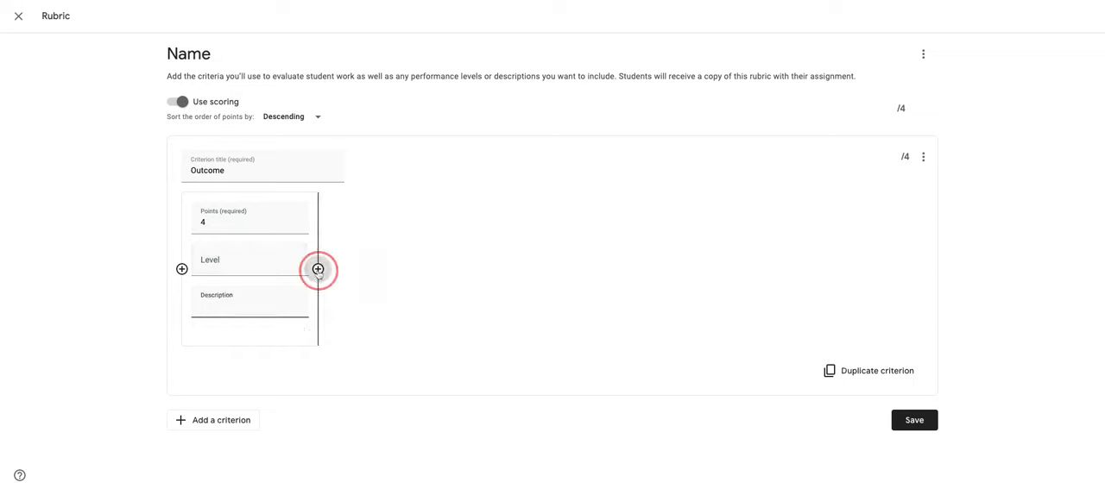
{"action": "type", "text": "3"}
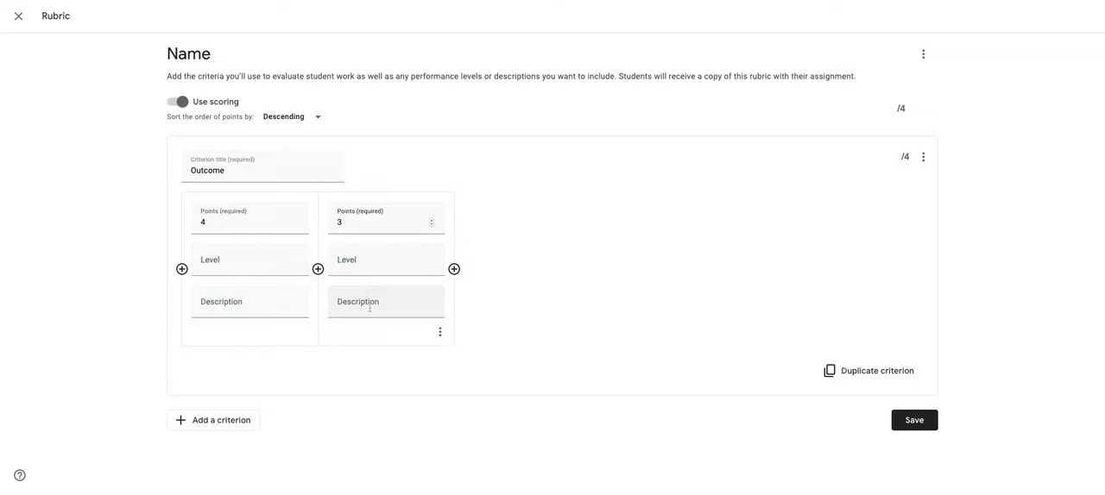
{"action": "left_click", "coordinate": [458, 274]}
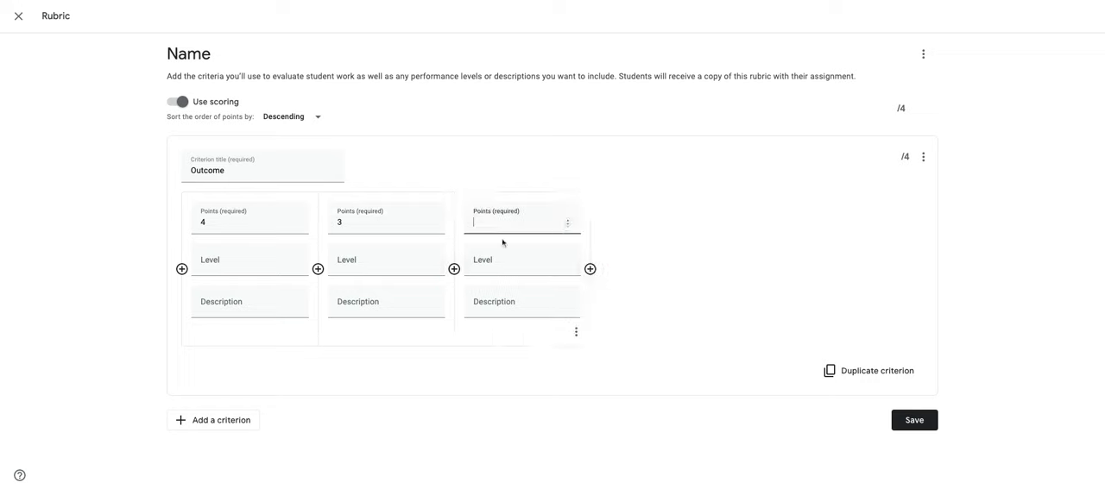
{"action": "type", "text": "4"}
{"action": "key", "text": "BackSpace"}
{"action": "type", "text": "2"}
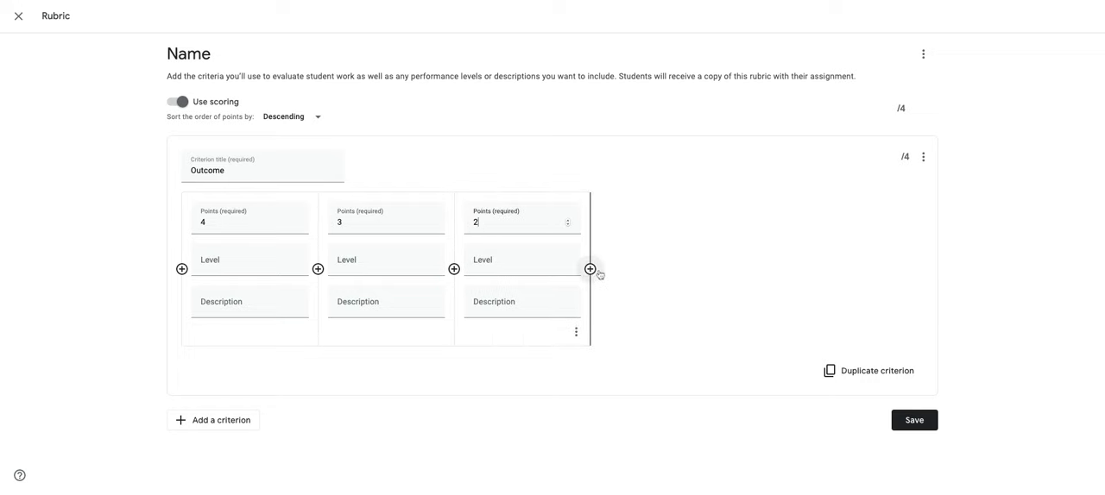
{"action": "left_click", "coordinate": [590, 271]}
{"action": "type", "text": "1"}
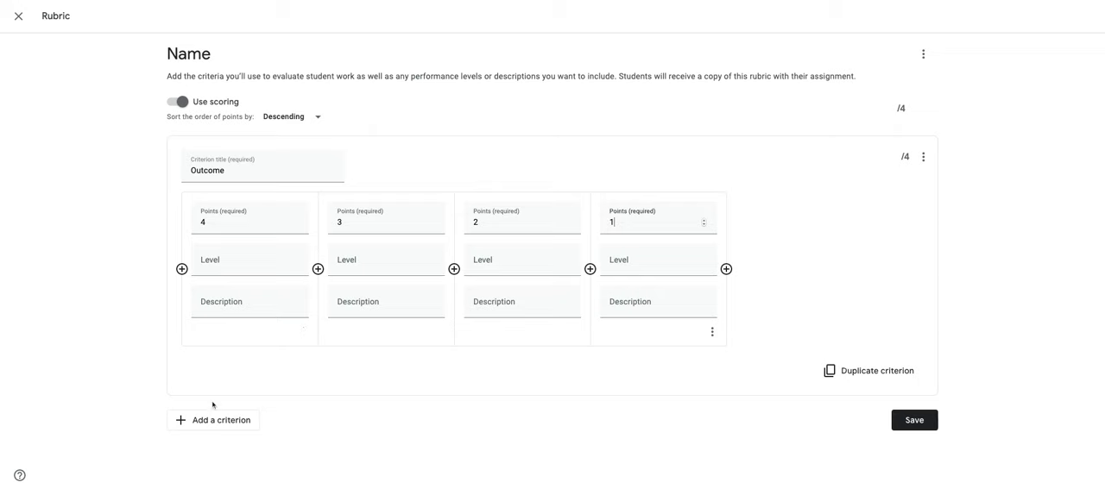
Add a blank second criterion to the rubric and delete it again.
{"action": "left_click", "coordinate": [242, 423]}
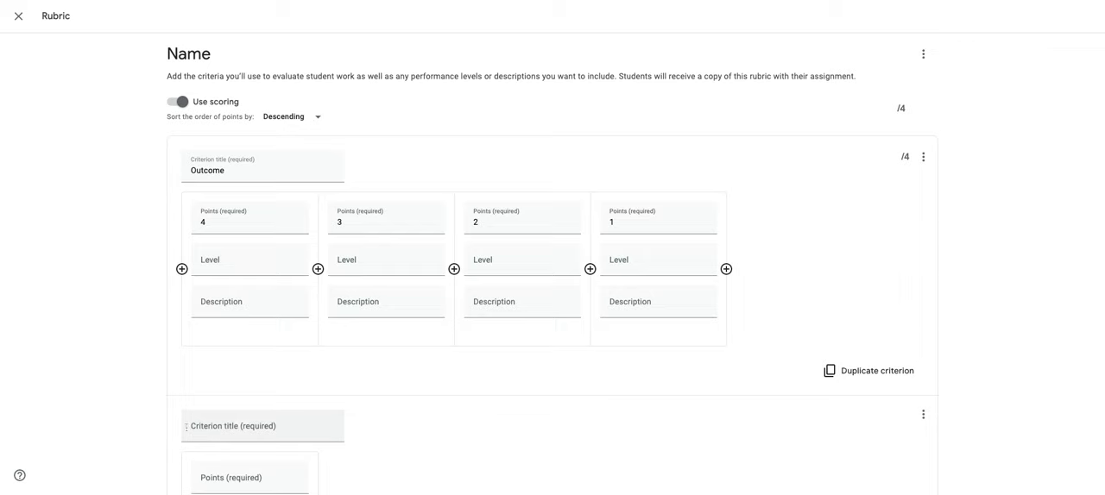
{"action": "scroll", "coordinate": [346, 426], "scroll_direction": "down", "scroll_amount": 2}
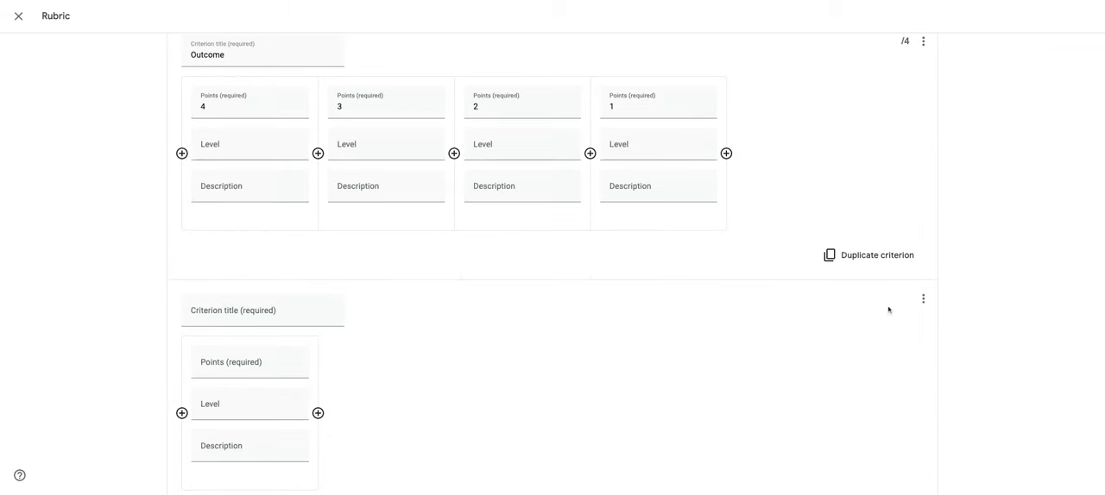
{"action": "left_click", "coordinate": [924, 299]}
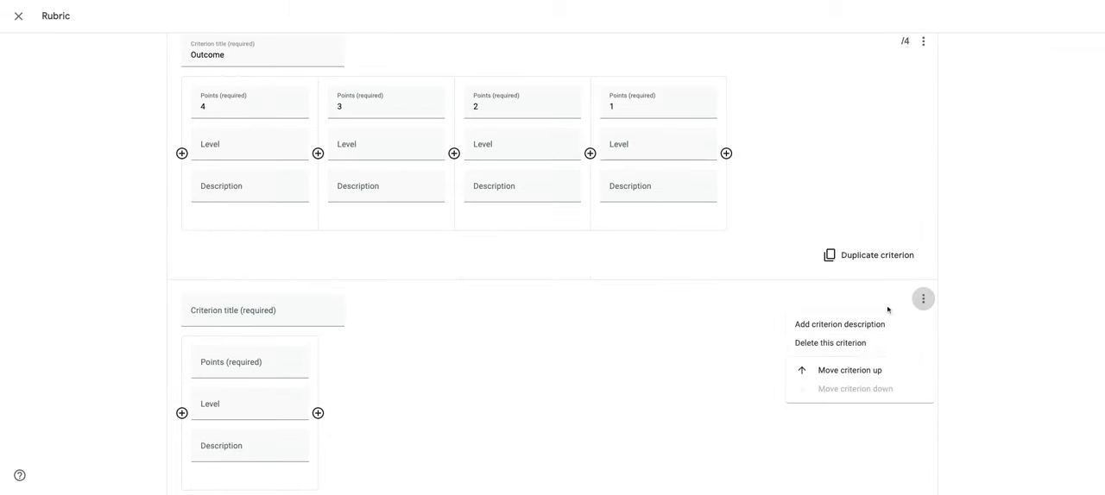
{"action": "left_click", "coordinate": [863, 345]}
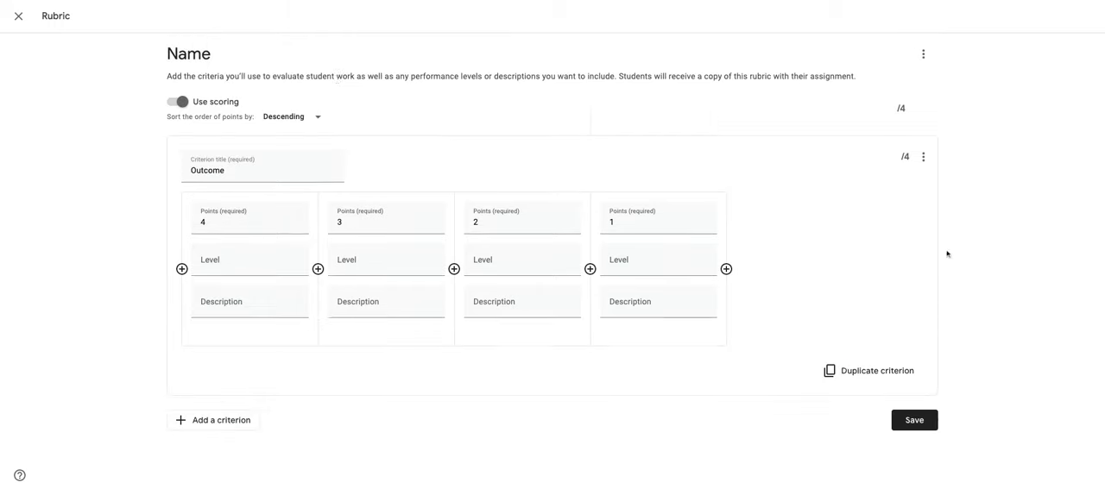
Save the rubric and assign the work under the Outcome #1 topic.
{"action": "left_click", "coordinate": [920, 422]}
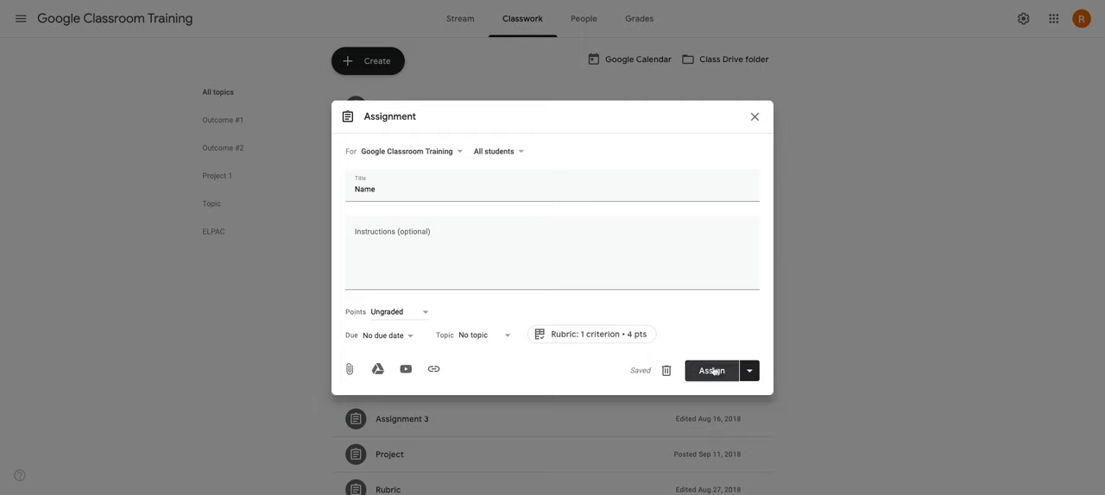
{"action": "left_click", "coordinate": [480, 338]}
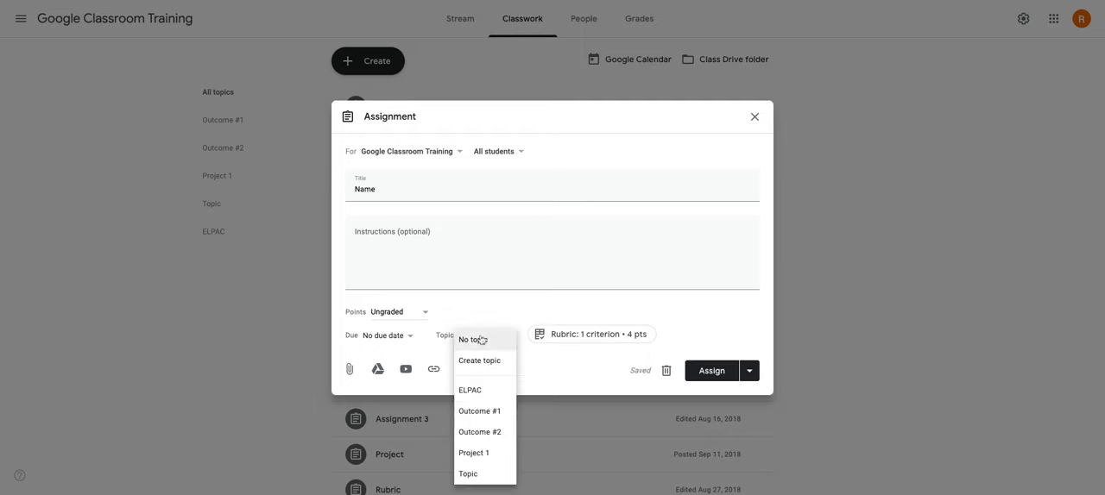
{"action": "left_click", "coordinate": [501, 412]}
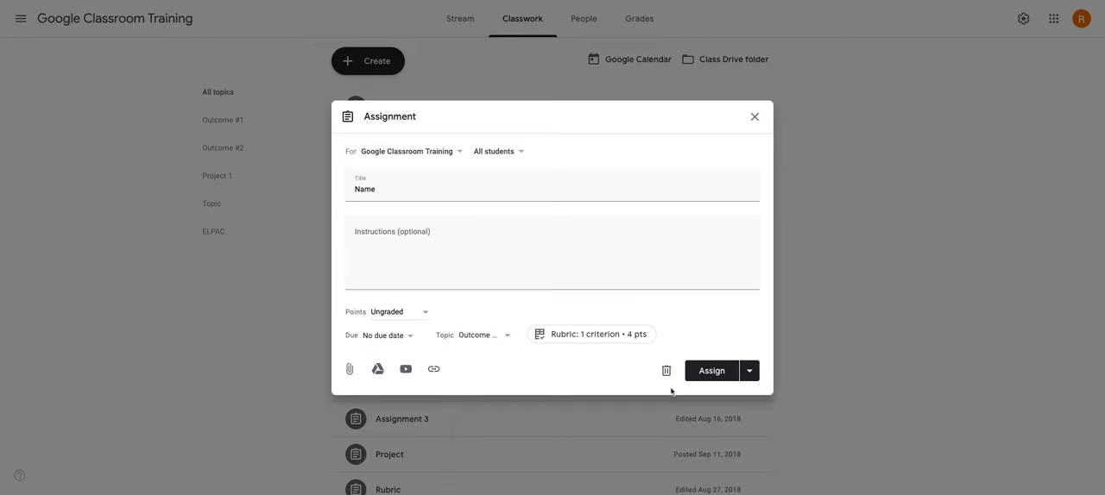
{"action": "left_click", "coordinate": [713, 372]}
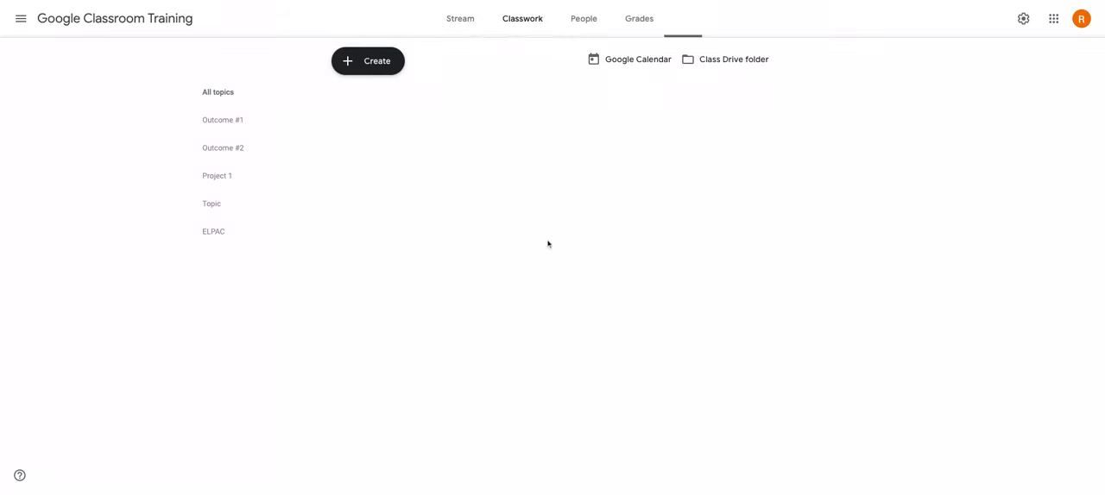
Expand the posted "Name" assignment under Outcome #1 in the classwork list to view its details.
{"action": "scroll", "coordinate": [548, 245], "scroll_direction": "down", "scroll_amount": 1}
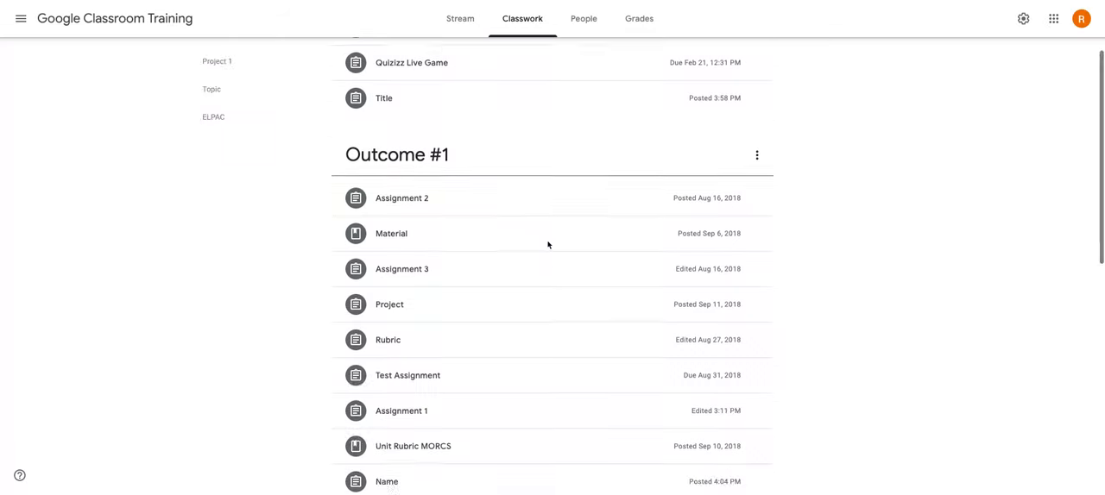
{"action": "scroll", "coordinate": [547, 244], "scroll_direction": "down", "scroll_amount": 2}
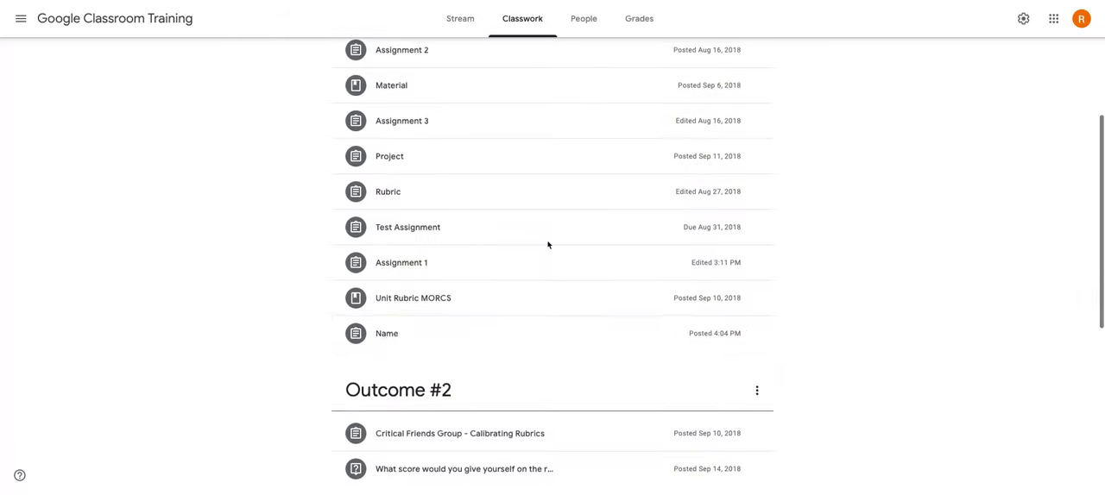
{"action": "left_click", "coordinate": [460, 333]}
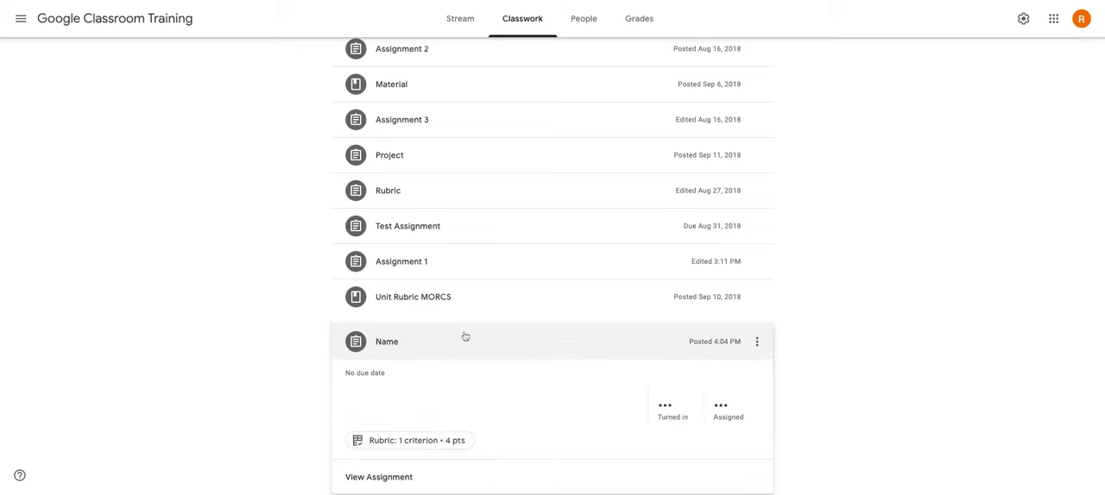